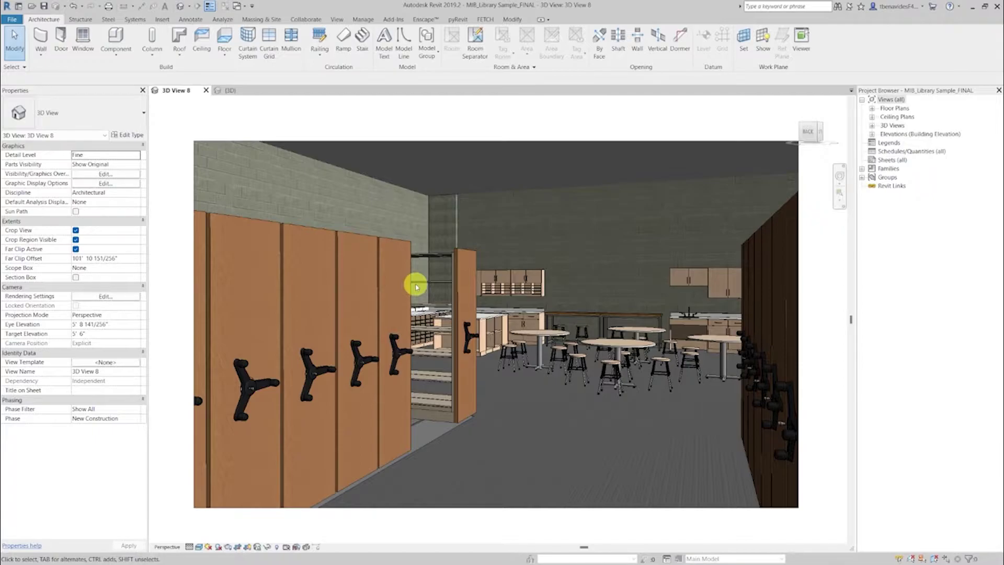
Raise the shelving unit's QTY_Shelves parameter from 6 to 7 and apply it.
left_click(402, 246)
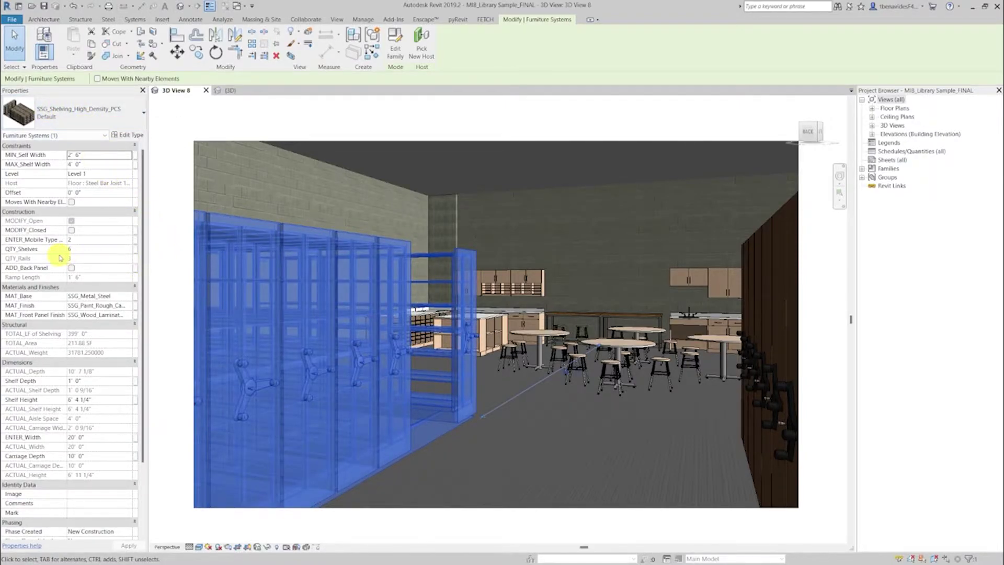
left_click(127, 249)
left_click(128, 247)
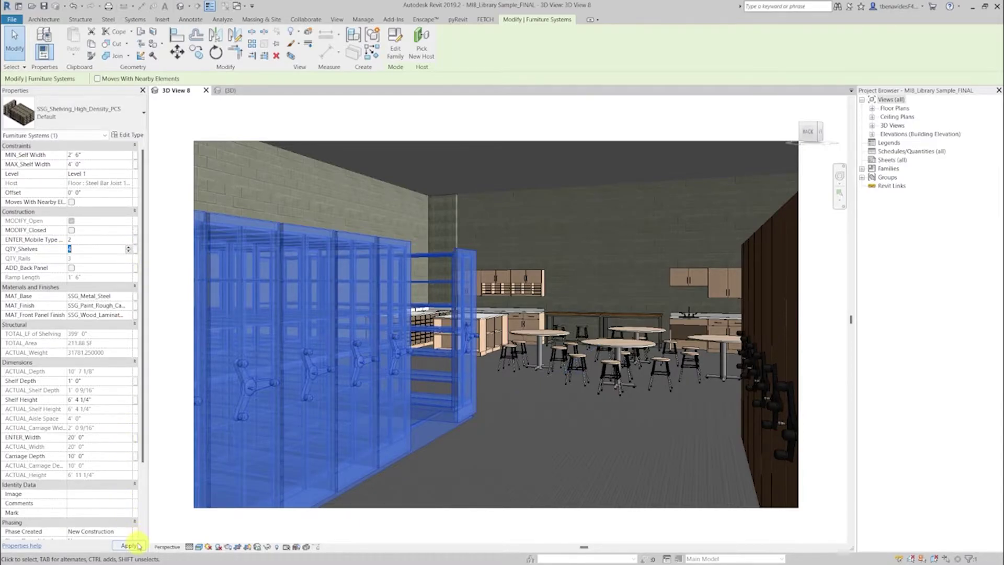
left_click(130, 545)
left_click(179, 341)
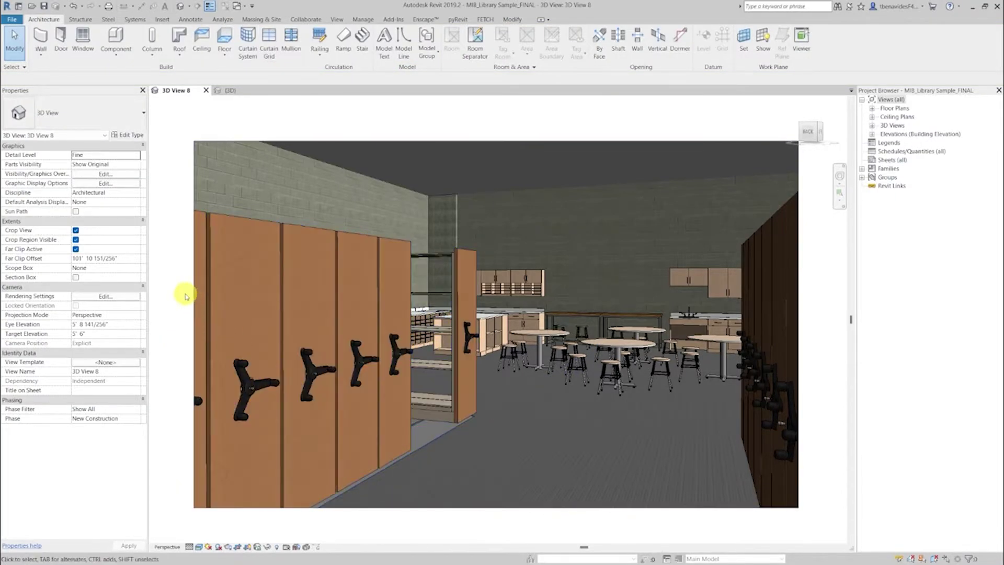
From the FETCH library, insert the Massing Standard shelving into the template's 3D view.
left_click(243, 92)
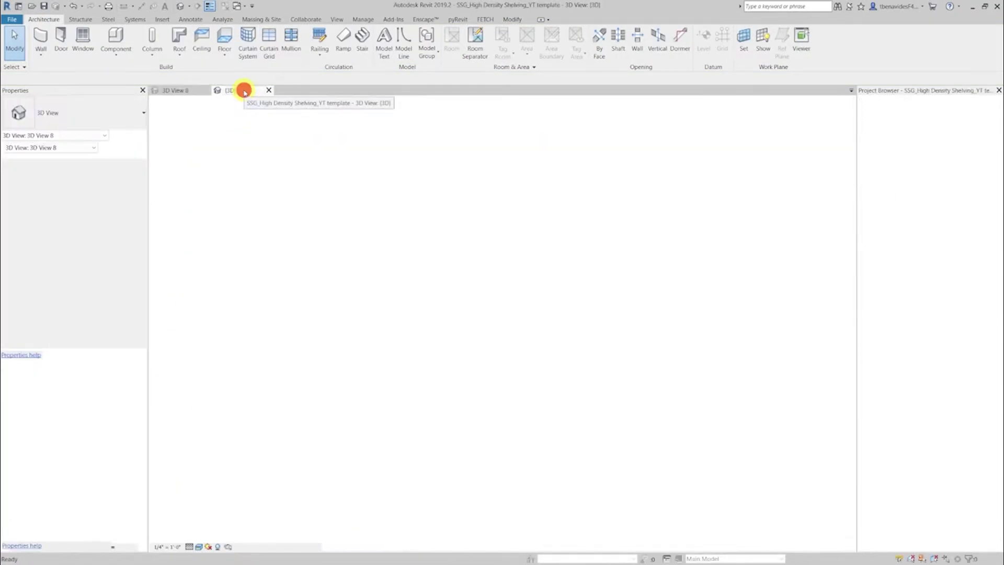
left_click(206, 47)
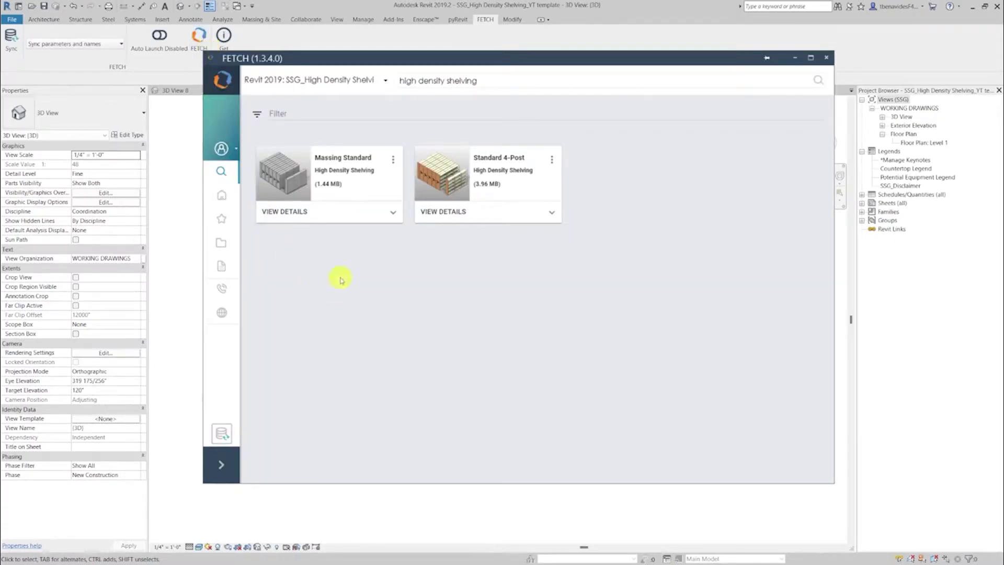
left_click(393, 159)
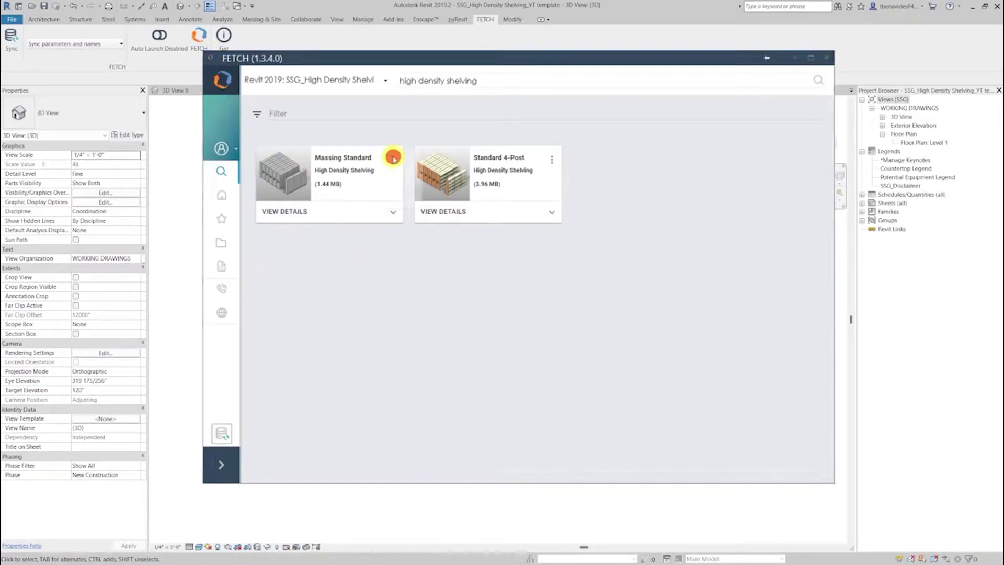
left_click(687, 172)
left_click(795, 58)
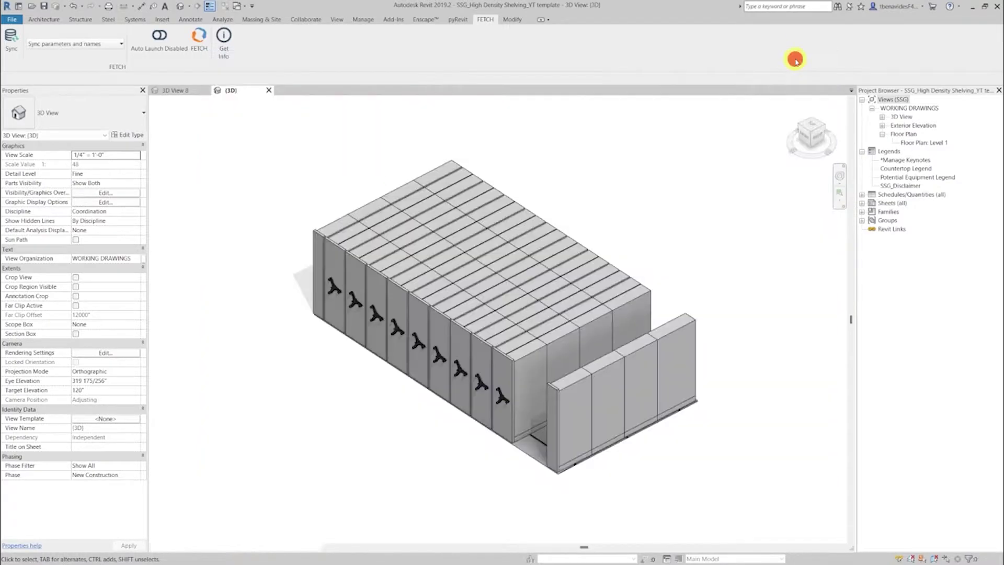
Inspect the SSG_Shelving_High_Density_Mass type parameters, then cancel without changes.
left_click(261, 396)
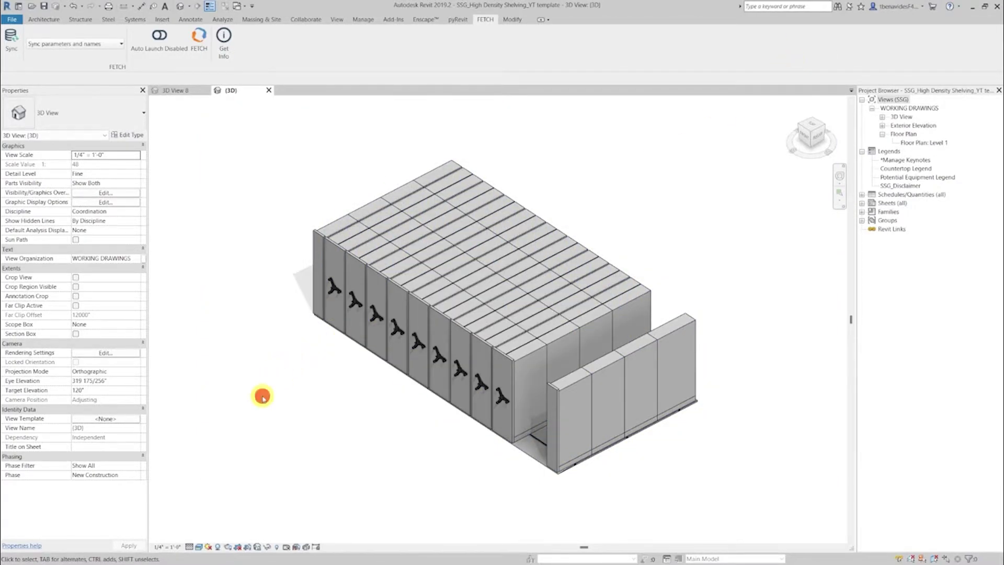
left_click(365, 269)
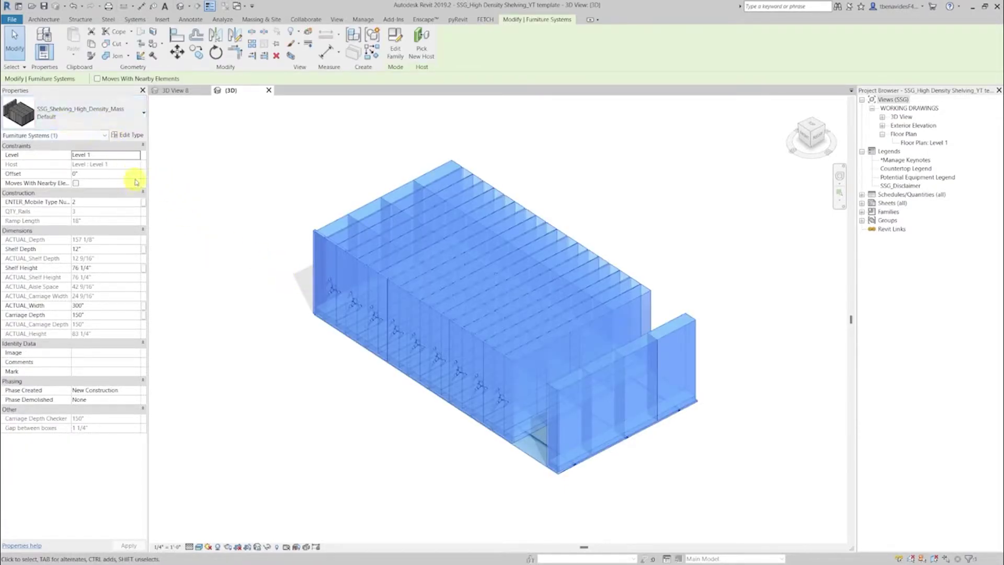
left_click(138, 136)
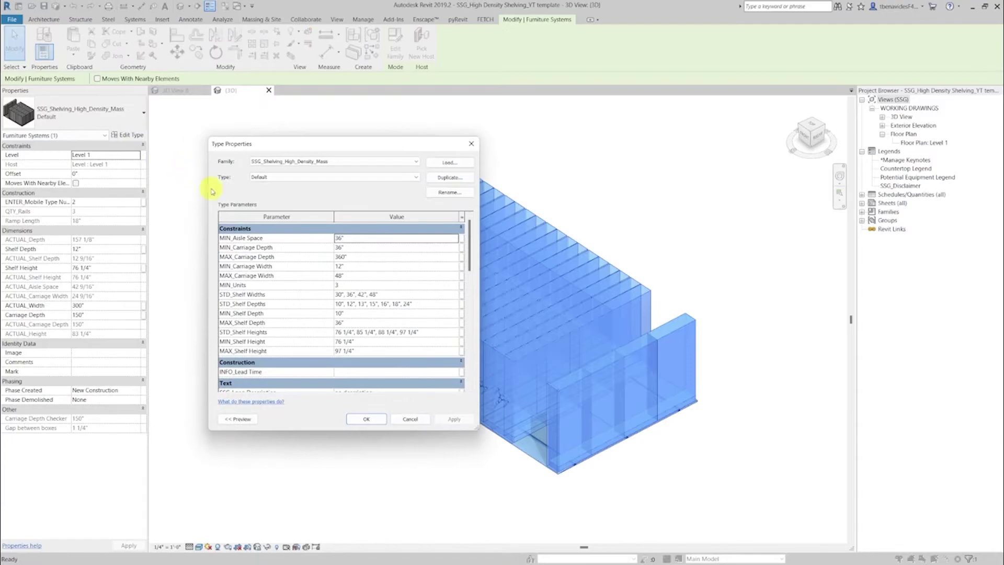
left_click(368, 143)
left_click_drag(368, 143, 364, 70)
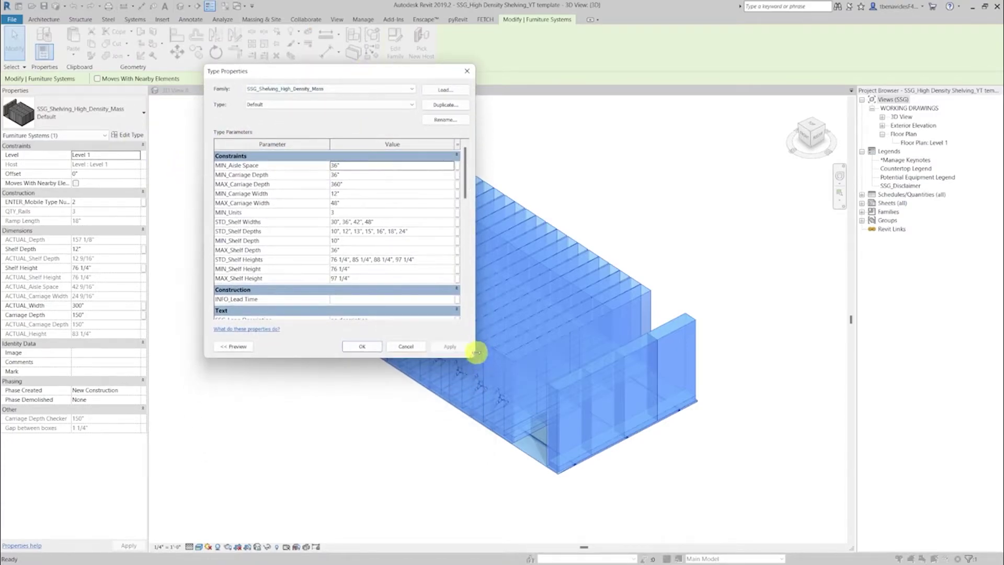
left_click_drag(474, 358, 632, 488)
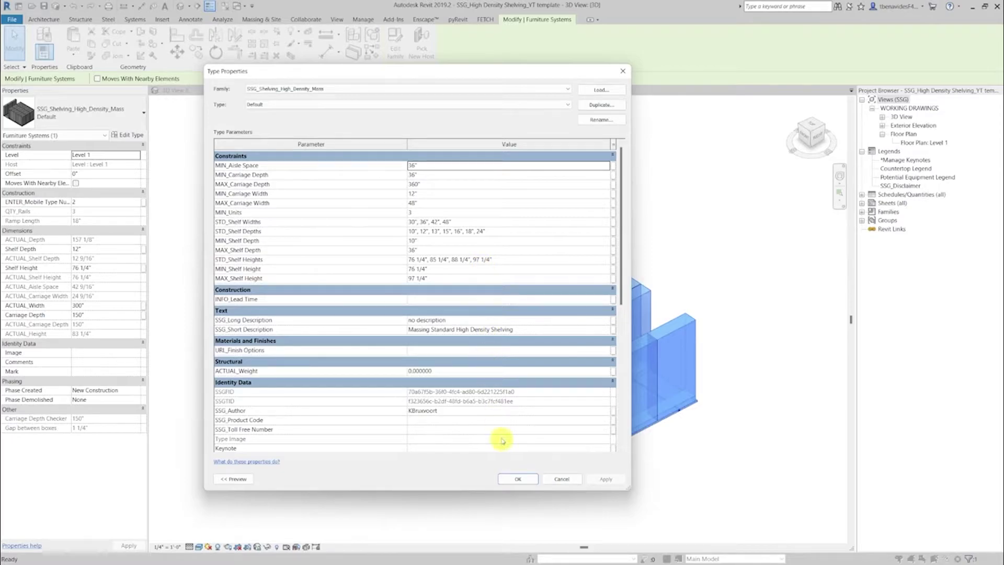
left_click(558, 479)
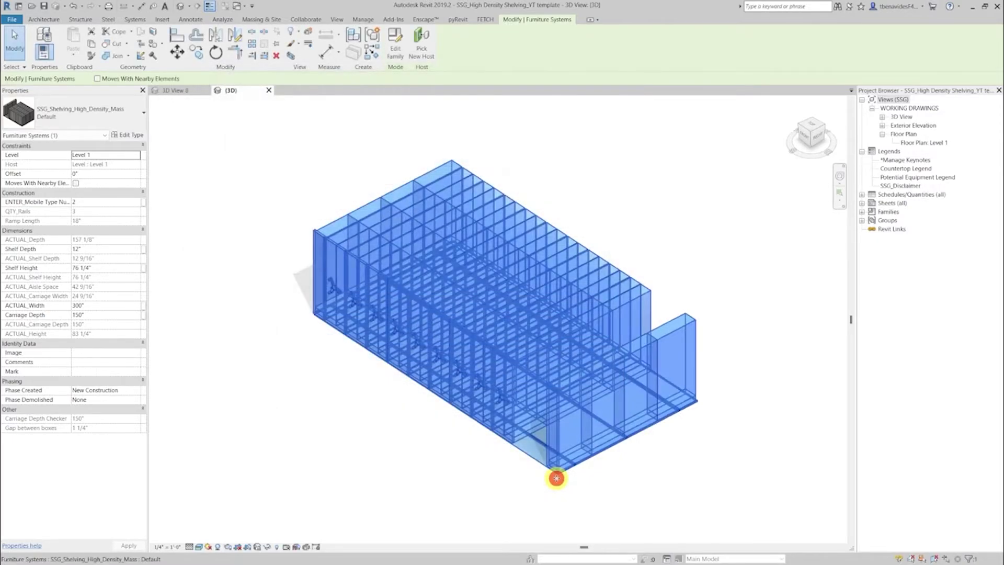
Set the massing shelving's ENTER_Mobile Type Number to 3 (Powered) and apply it.
left_click(333, 405)
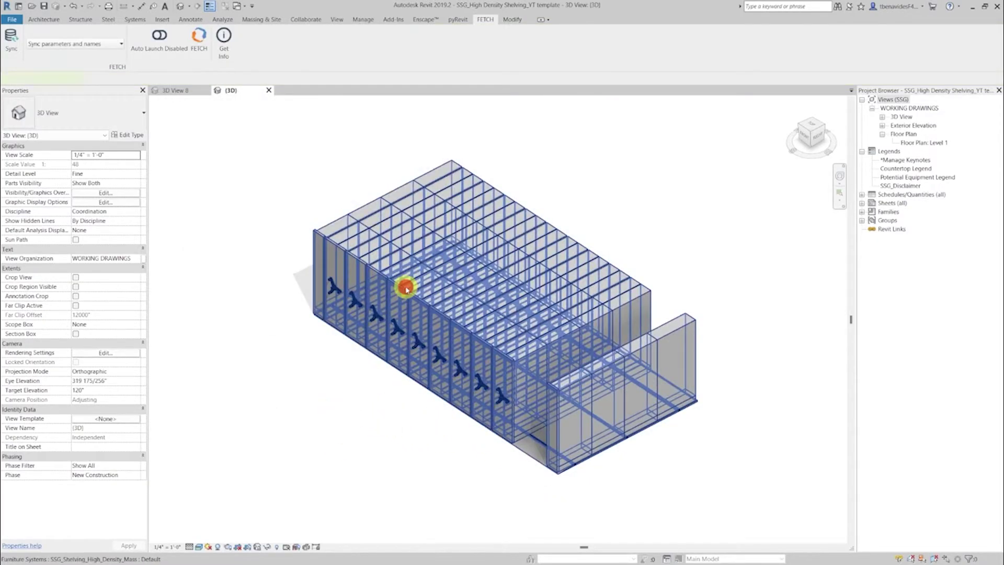
left_click(400, 285)
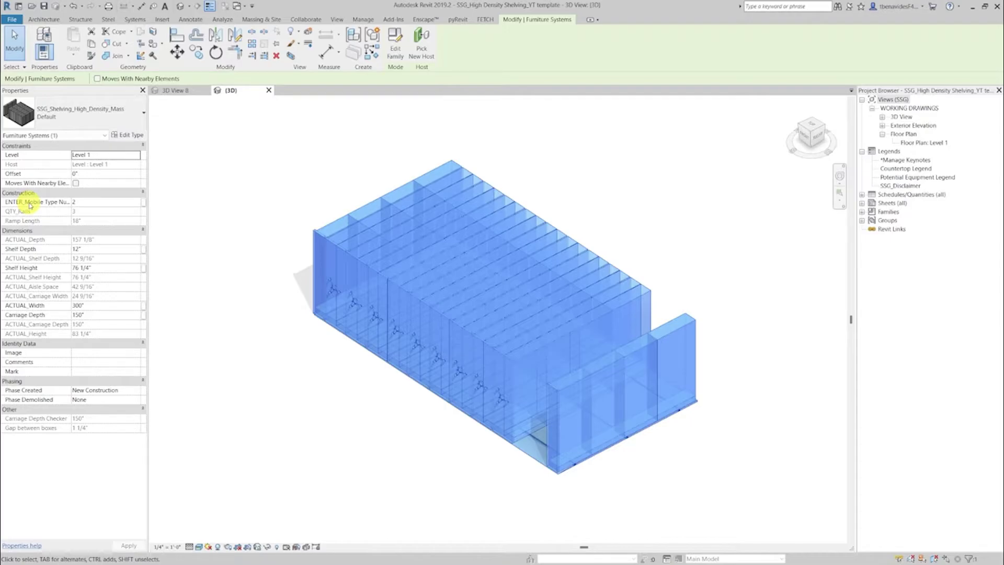
mouse_move(30, 205)
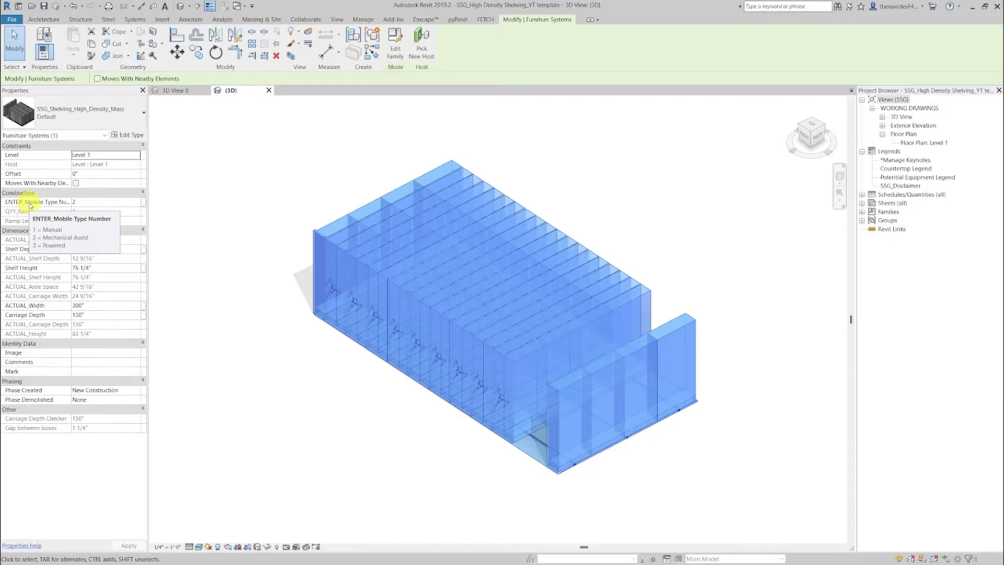
left_click(137, 204)
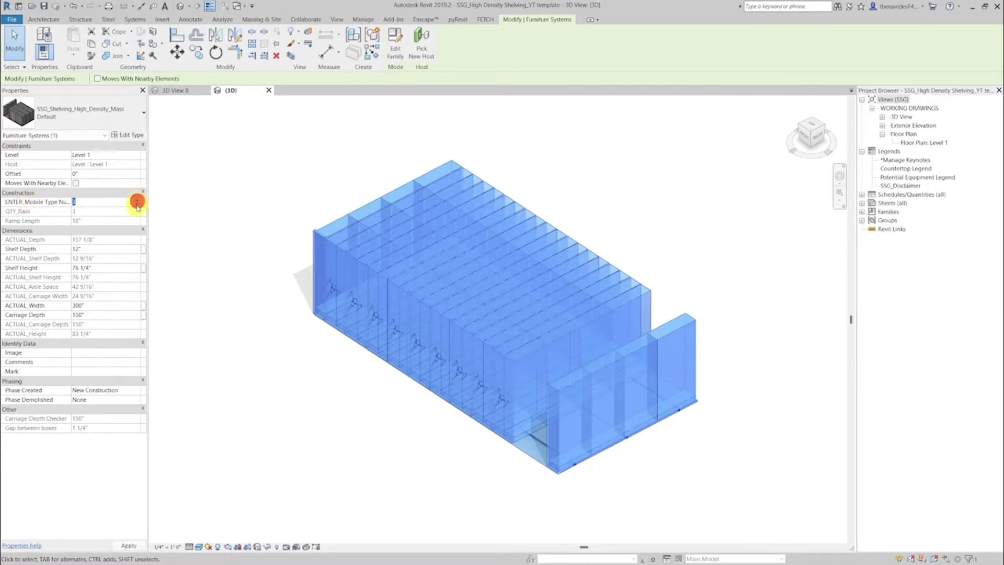
left_click(135, 544)
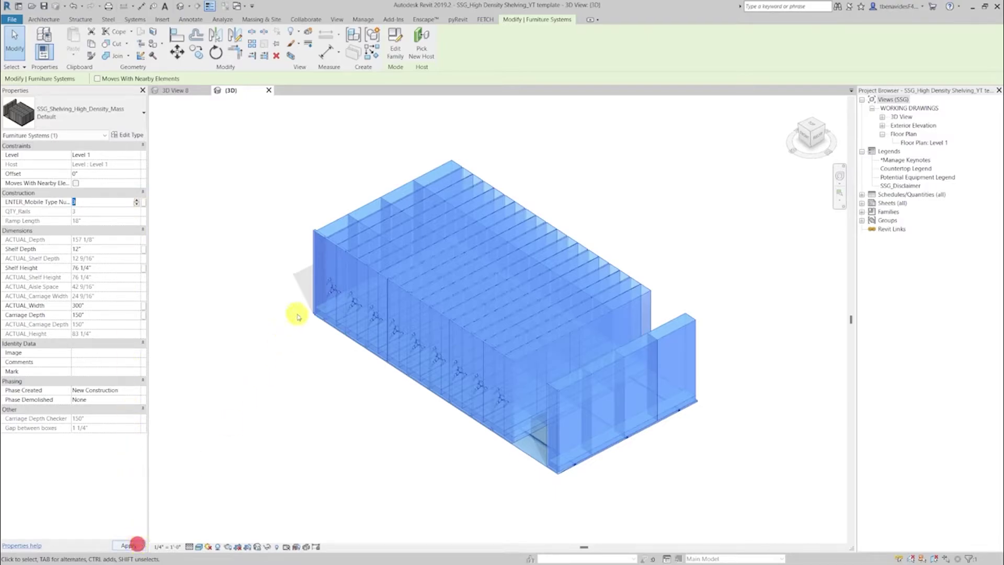
left_click(258, 294)
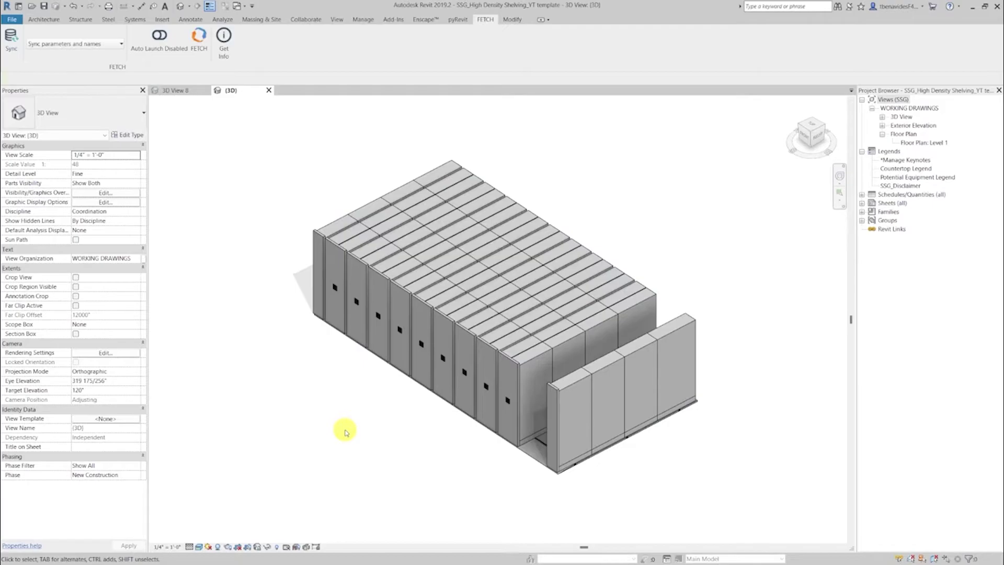
Change the massing shelving's ACTUAL_Width from 300" to 150" and apply it.
left_click(434, 319)
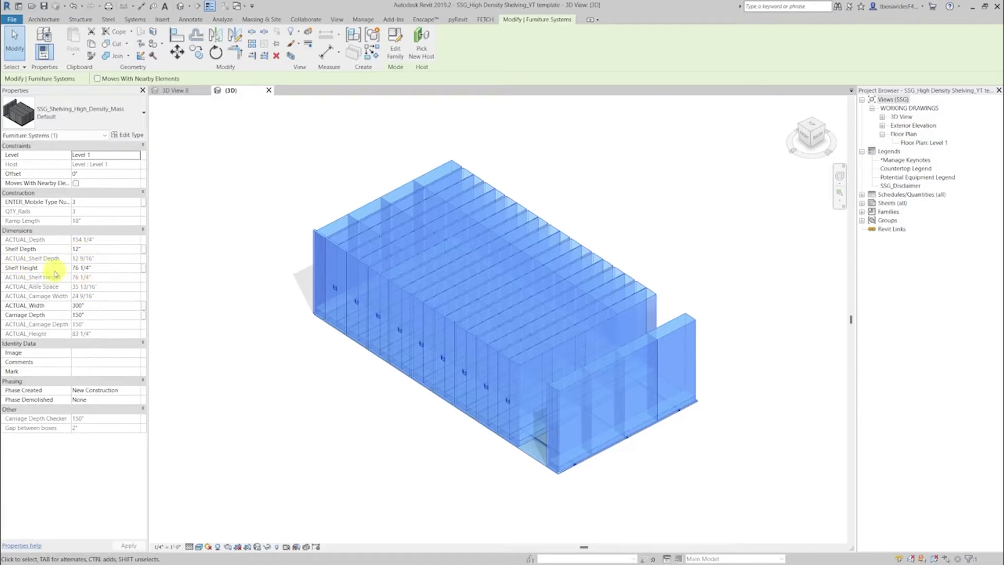
left_click(95, 303)
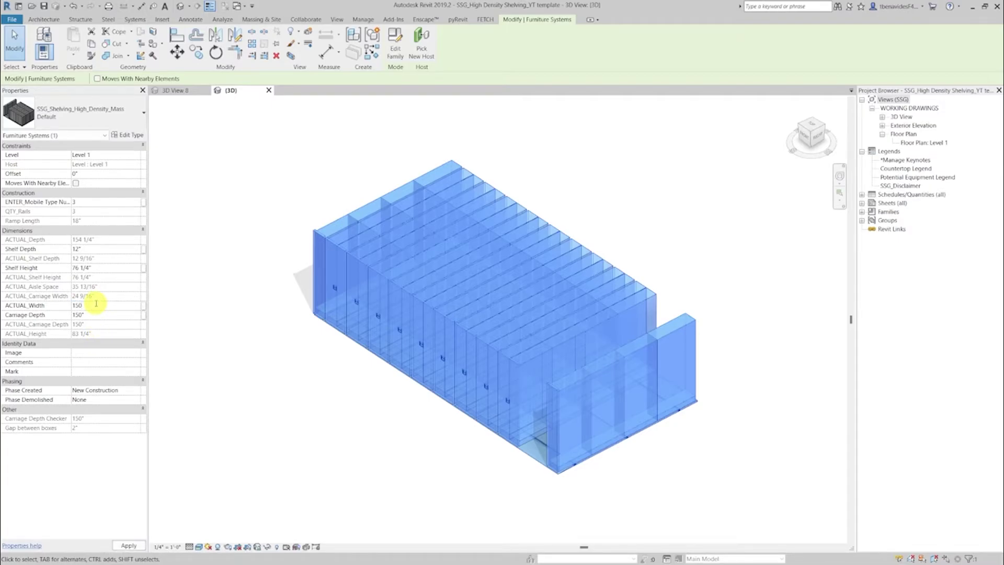
left_click(137, 545)
Navigate to the 4-post SSG_Shelving_High_Density_PCS unit and select it.
left_click(228, 415)
scroll(340, 397, "down", 3)
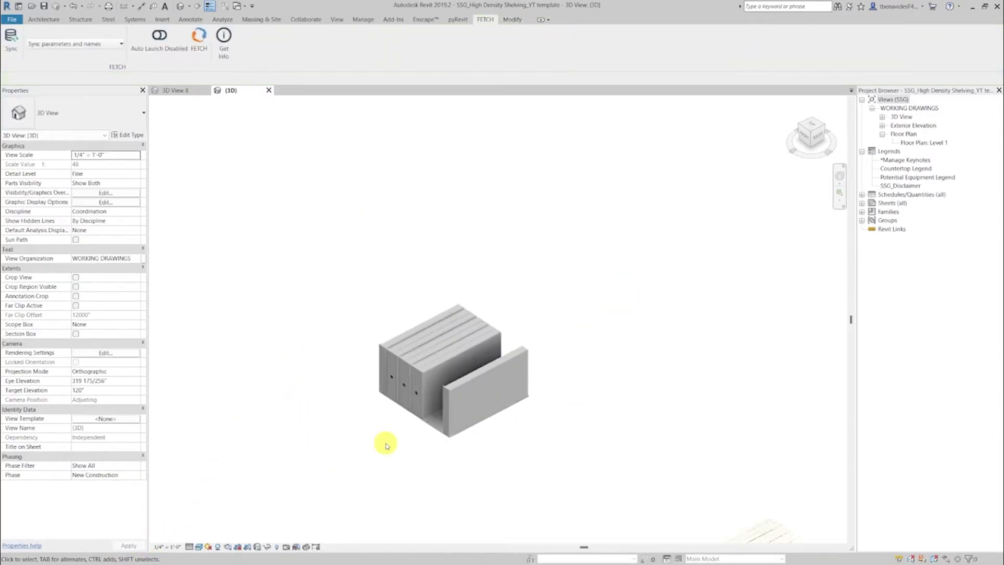
middle_click_drag(477, 466, 278, 277)
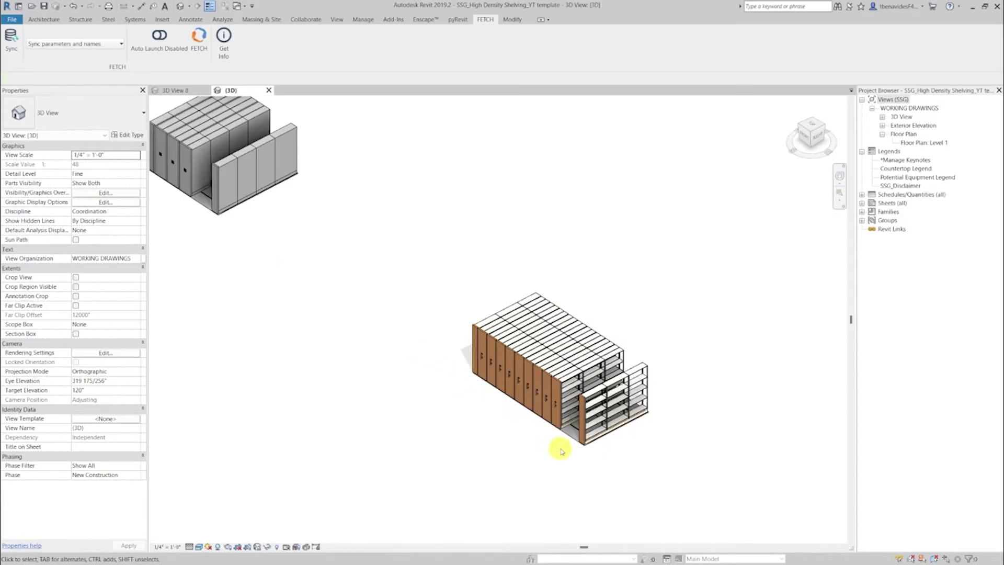
scroll(551, 439, "up", 5)
middle_click_drag(532, 358, 421, 352)
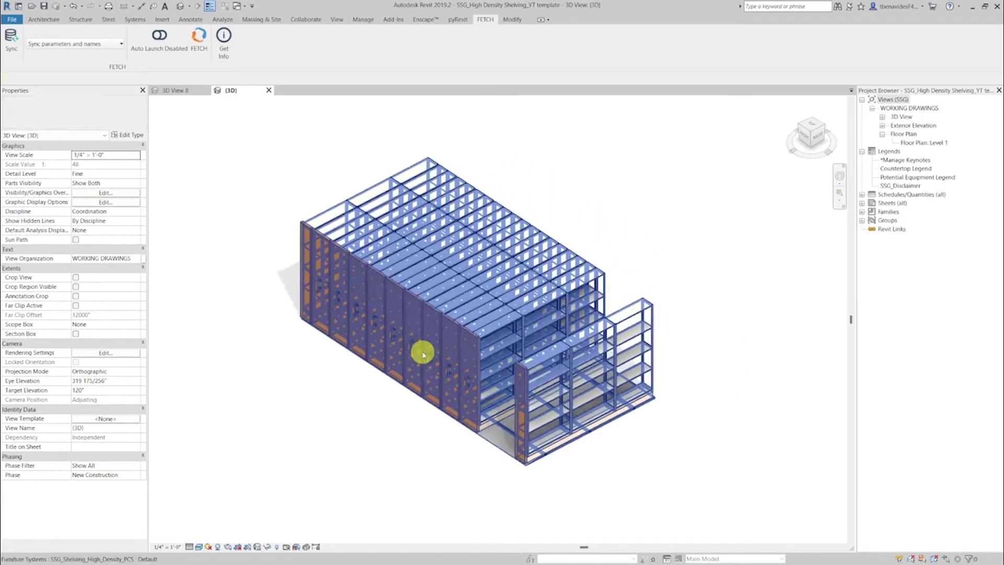
scroll(331, 415, "up", 1)
left_click(409, 342)
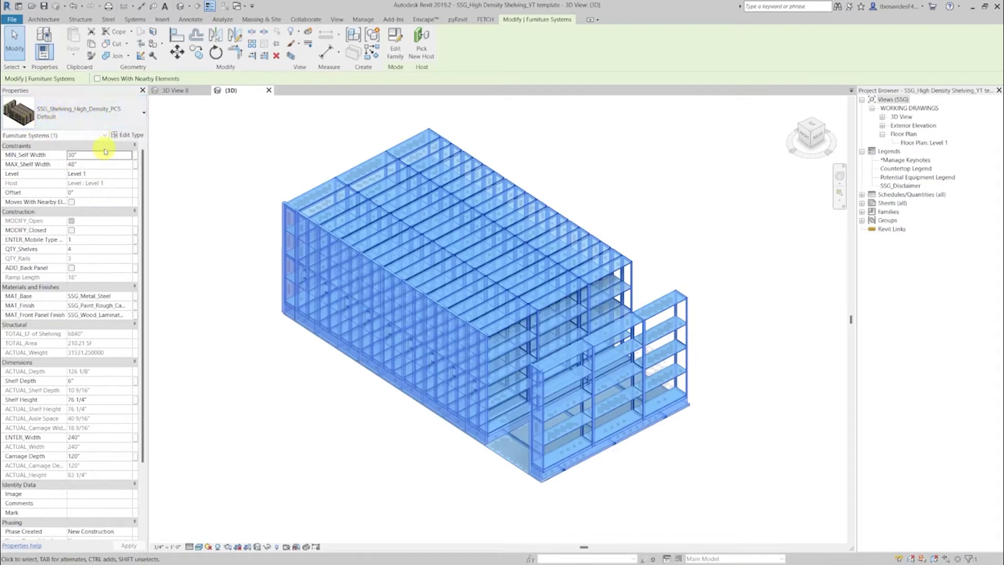
left_click(130, 135)
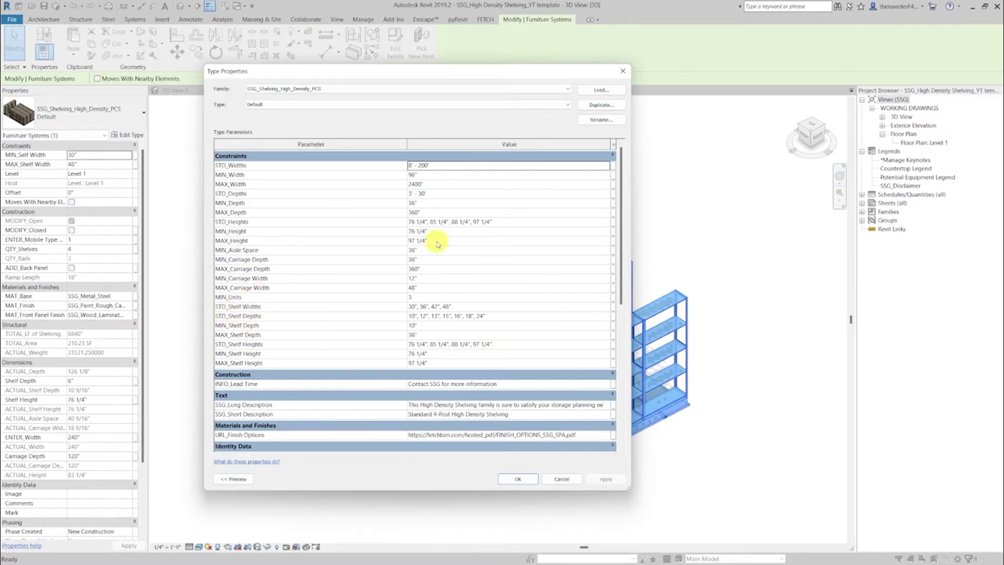
left_click_drag(620, 212, 620, 332)
left_click(560, 480)
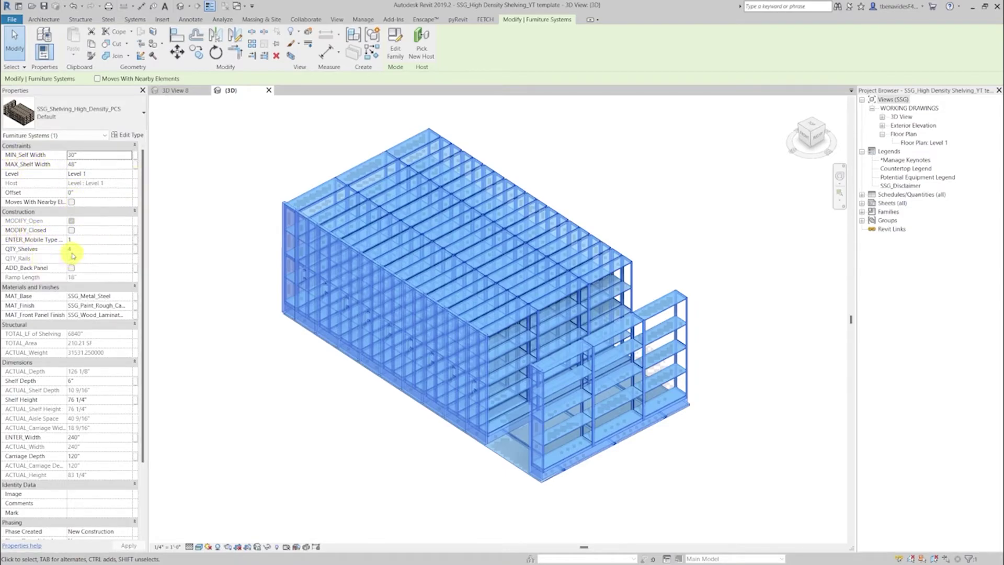
left_click_drag(142, 293, 142, 340)
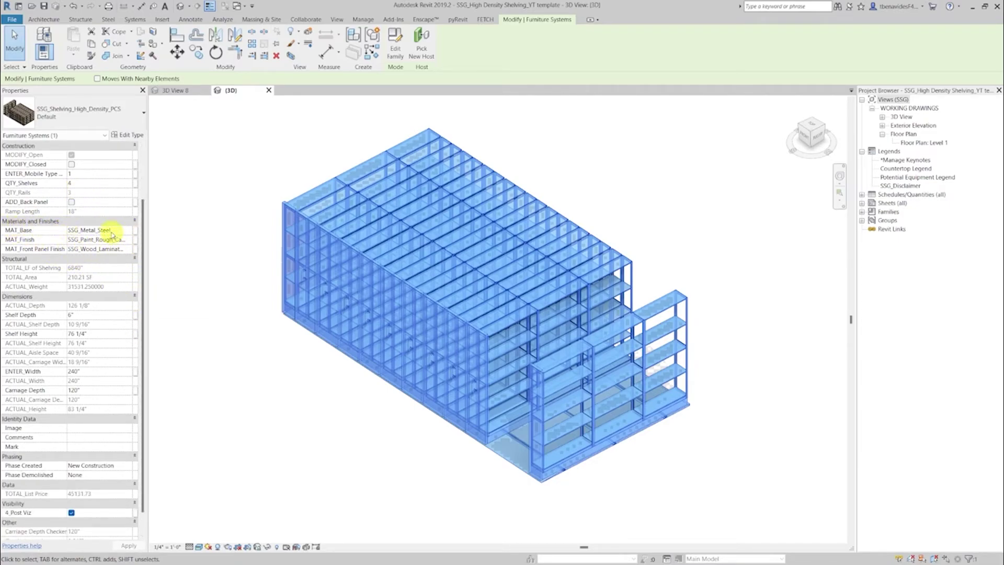
left_click(129, 232)
left_click(129, 232)
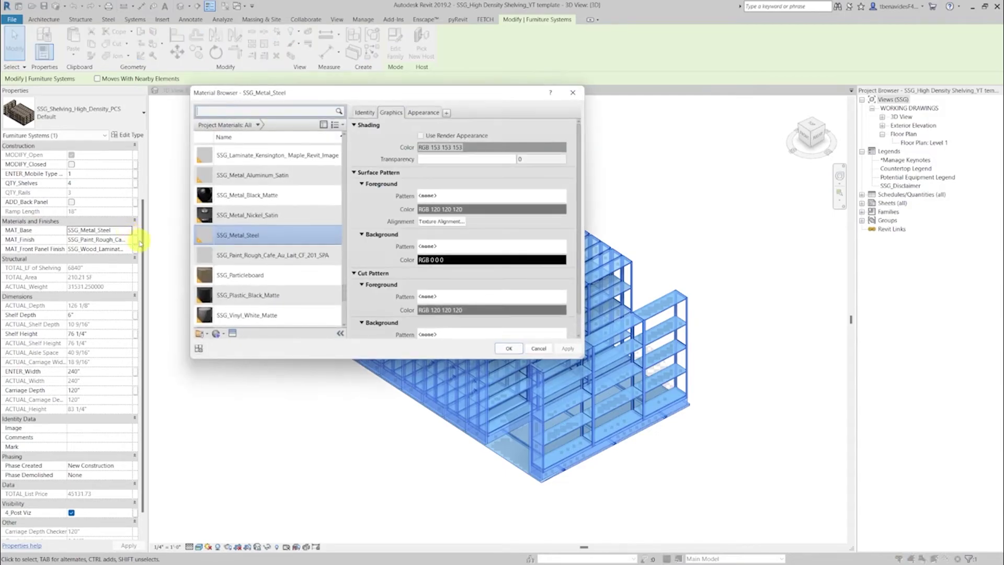
left_click(538, 348)
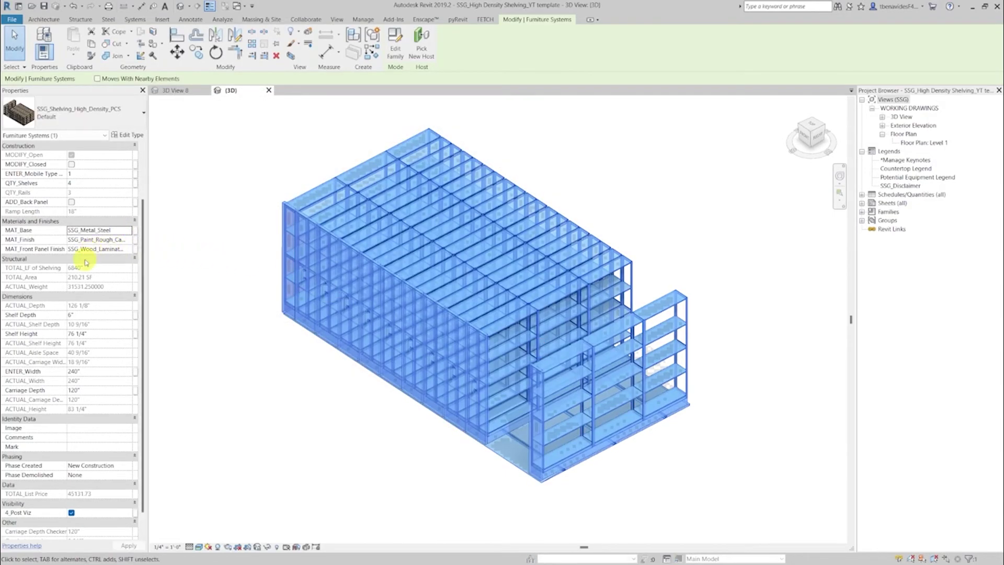
mouse_move(44, 272)
mouse_move(41, 289)
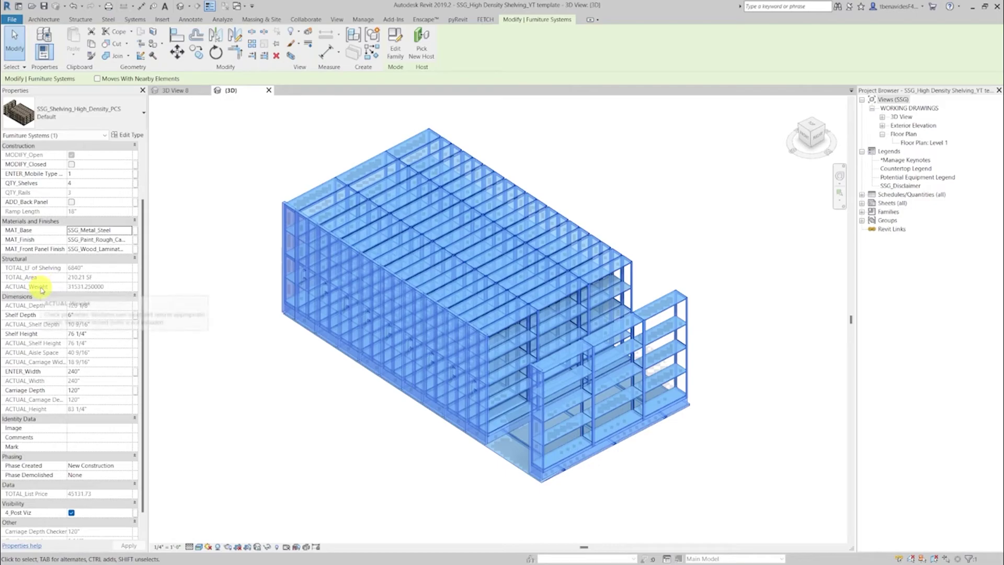
left_click(142, 292)
left_click_drag(142, 293, 141, 314)
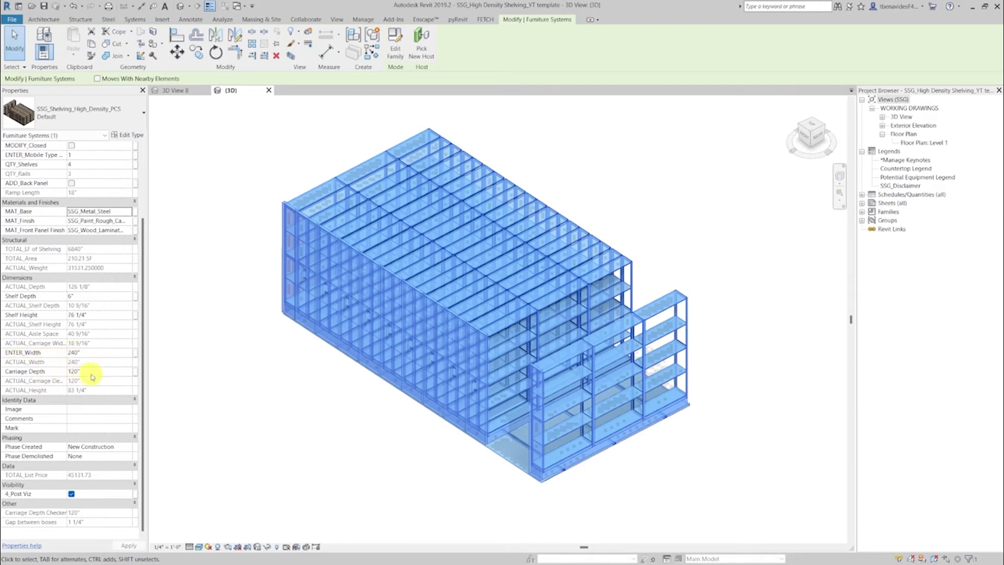
Deselect the PCS shelving and frame both the massing block and 4-post unit.
left_click(284, 415)
scroll(537, 370, "down", 3)
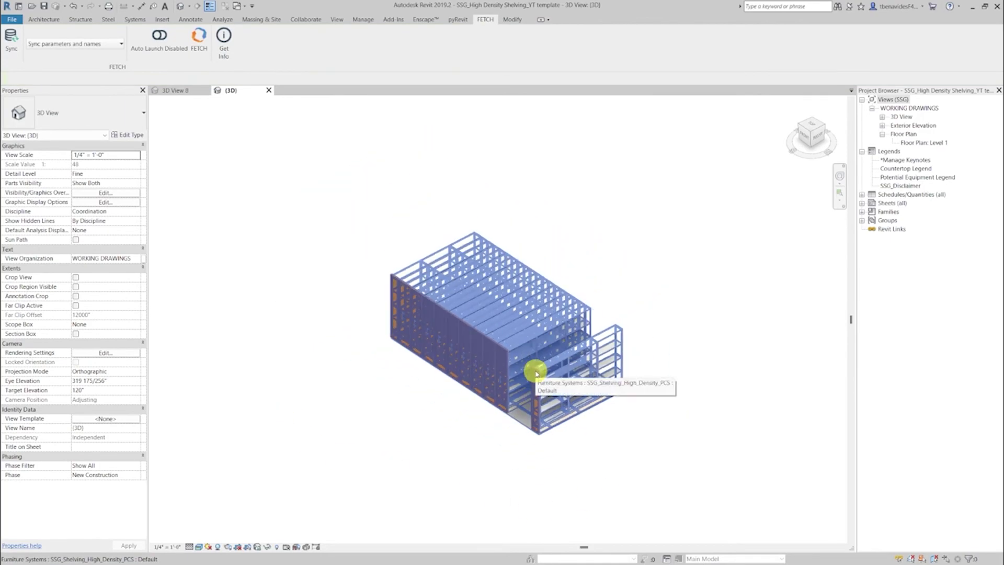
scroll(269, 268, "down", 2)
middle_click_drag(268, 269, 347, 309)
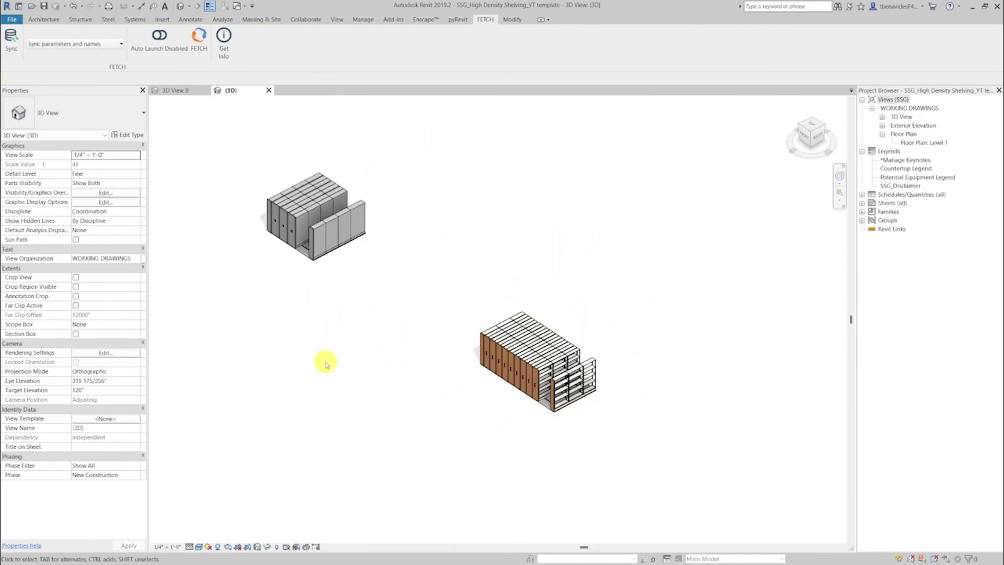